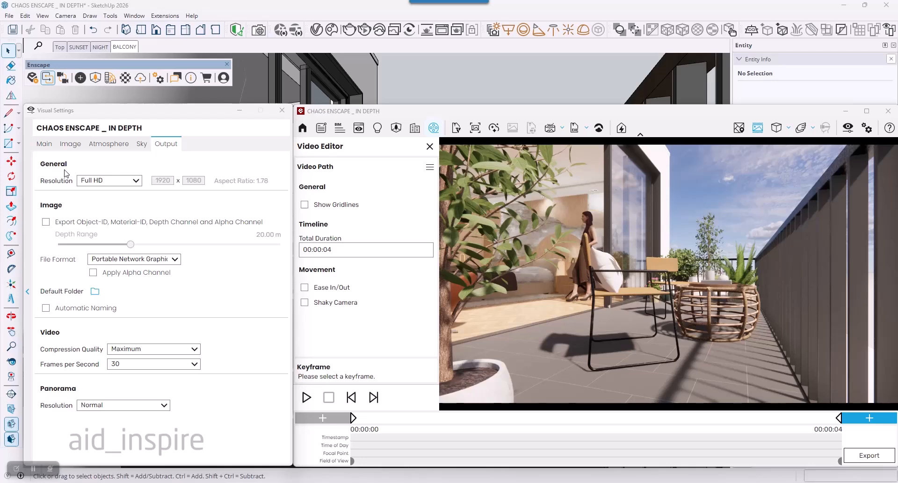
- Try the Window, 1024 and HD presets as the output resolution in the visual settings
click(121, 184)
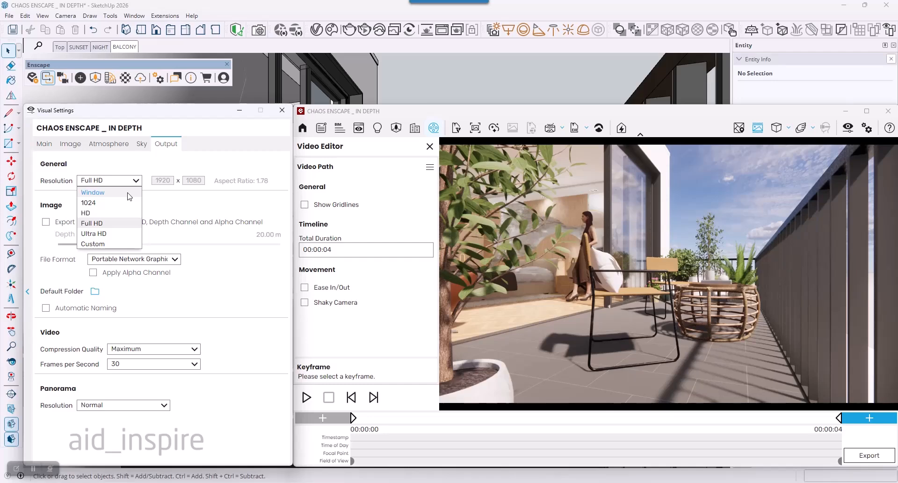
click(130, 196)
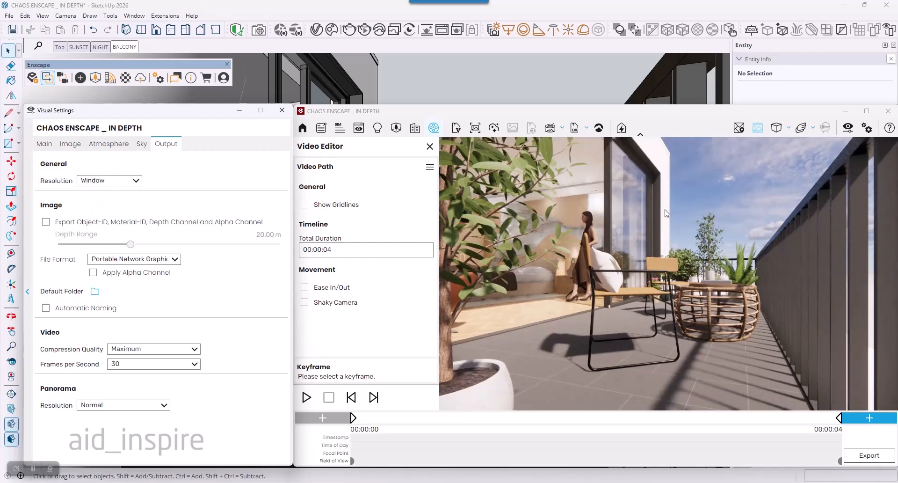
click(135, 182)
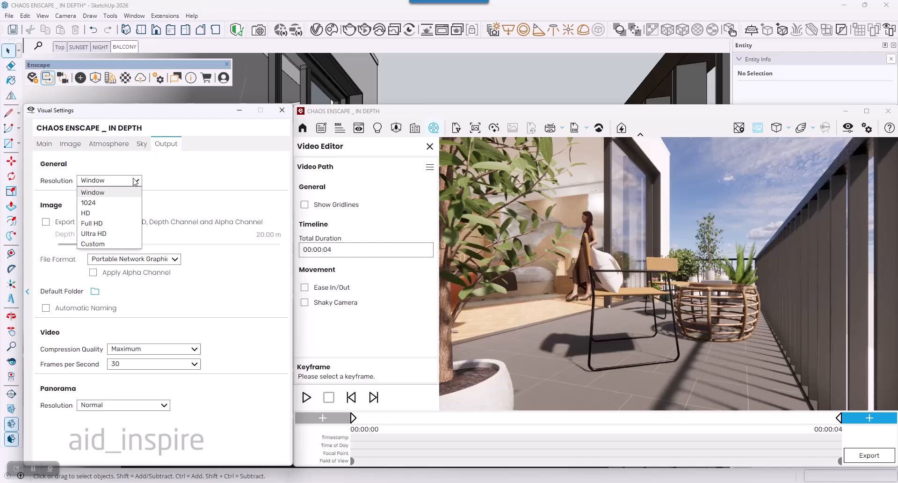
click(124, 206)
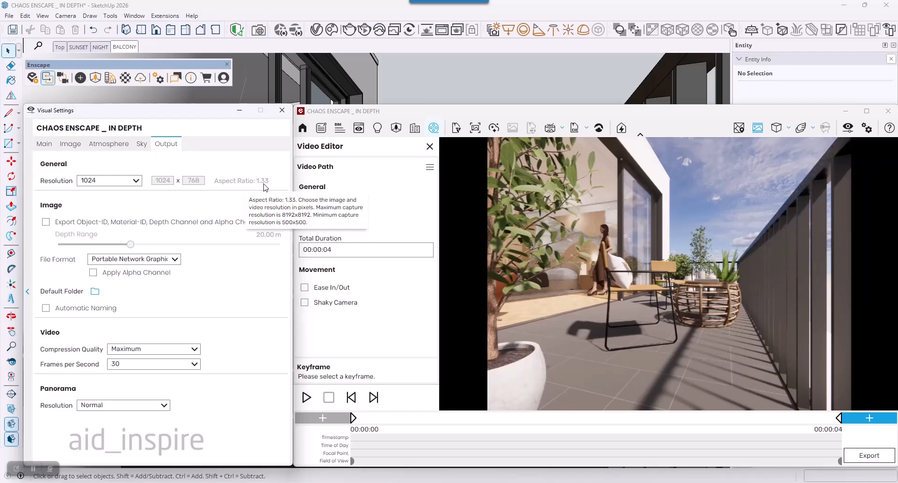
click(132, 184)
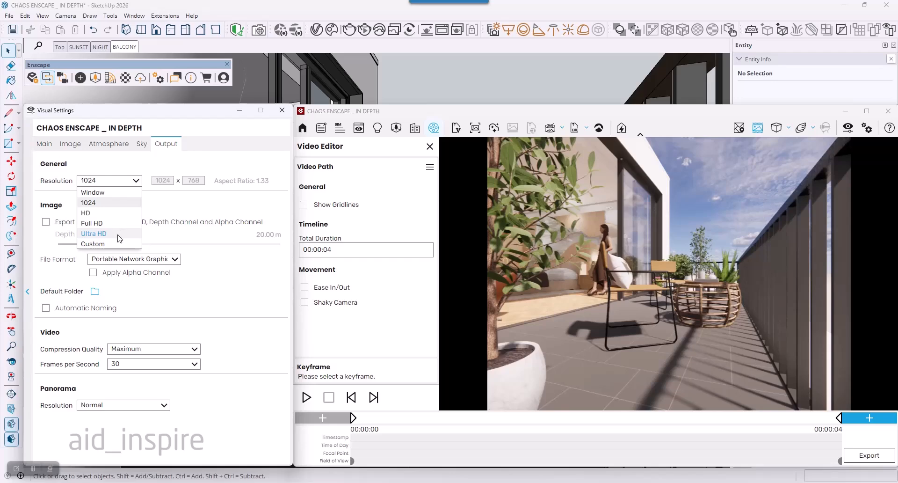
click(136, 213)
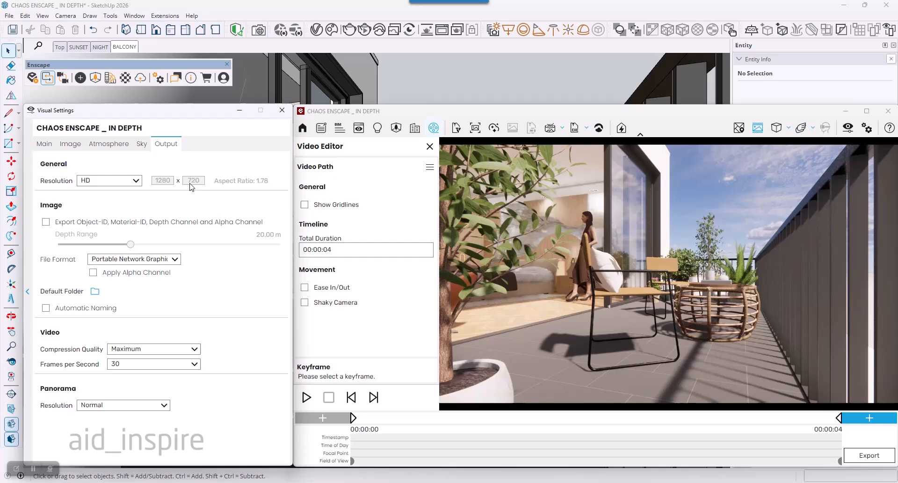
- Try the output resolution at Full HD and at Ultra HD
click(140, 182)
click(103, 222)
click(131, 182)
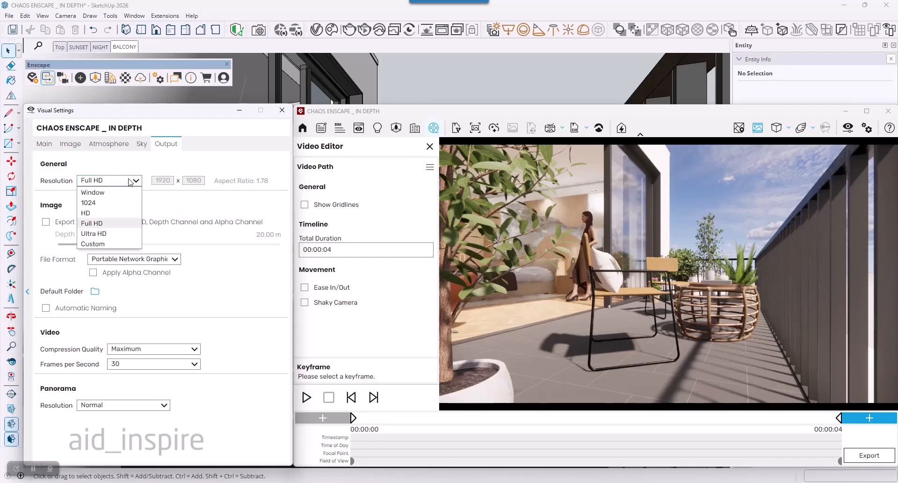
click(117, 235)
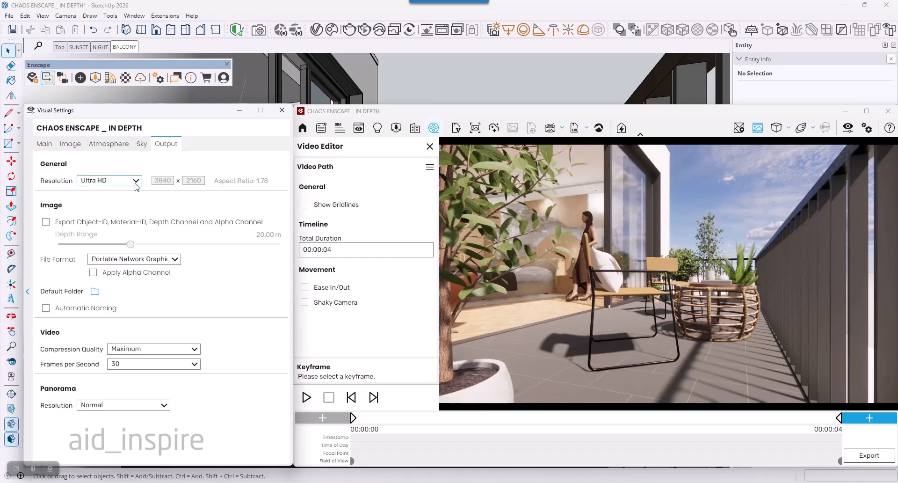
- Switch the output resolution to Custom and enable Use Viewport Aspect Ratio
click(136, 182)
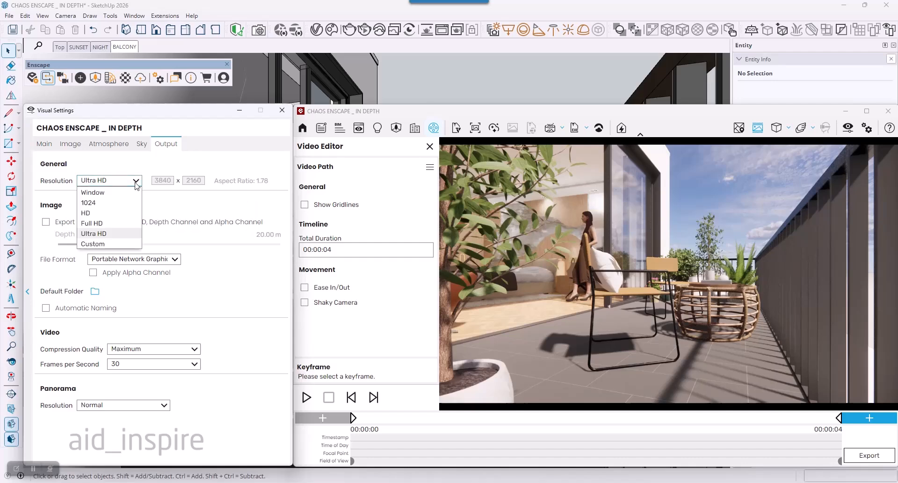
click(107, 247)
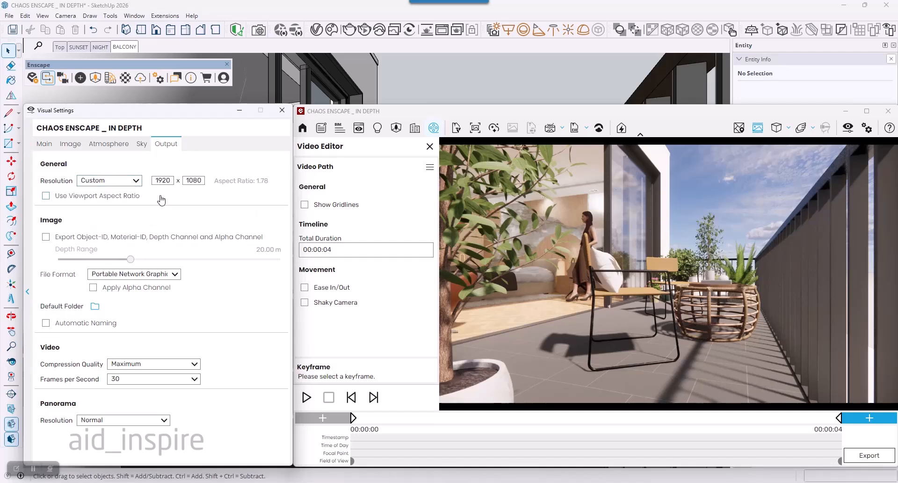
drag(170, 180, 143, 182)
drag(199, 181, 189, 185)
click(126, 195)
- Compare the Window resolution with Custom, and disable Use Viewport Aspect Ratio for the custom size
click(126, 182)
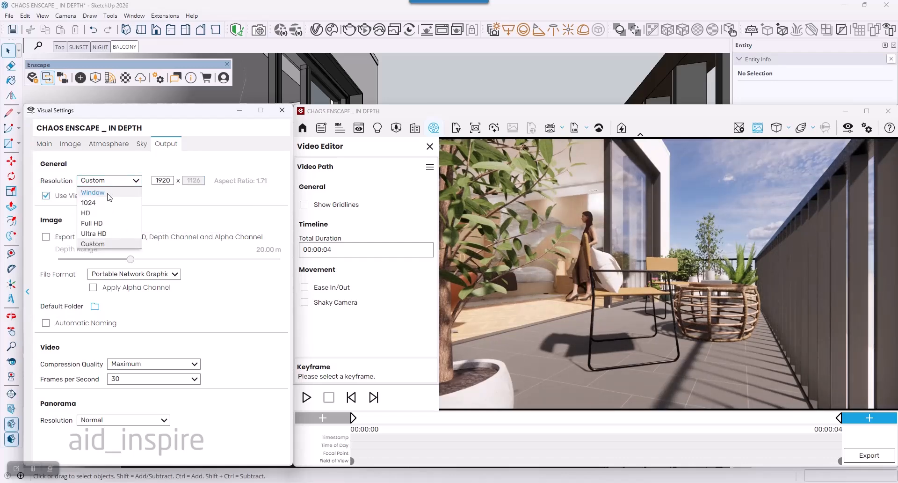
click(109, 197)
click(115, 181)
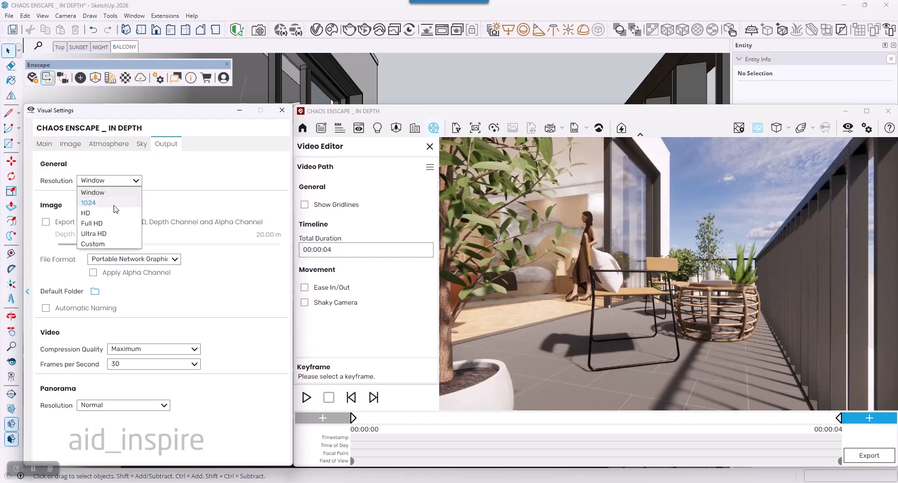
click(103, 243)
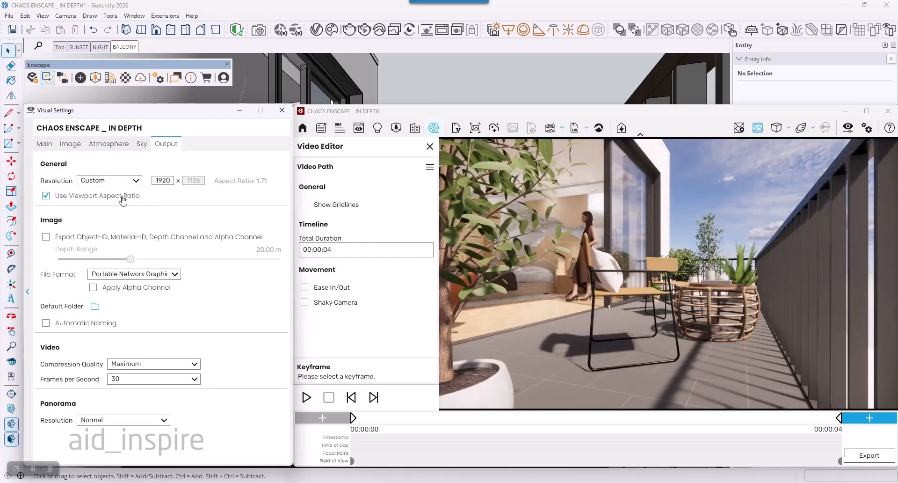
click(123, 196)
- Set the output resolution to Ultra HD and enable exporting the Object-ID, Material-ID, Depth and Alpha channels
click(138, 183)
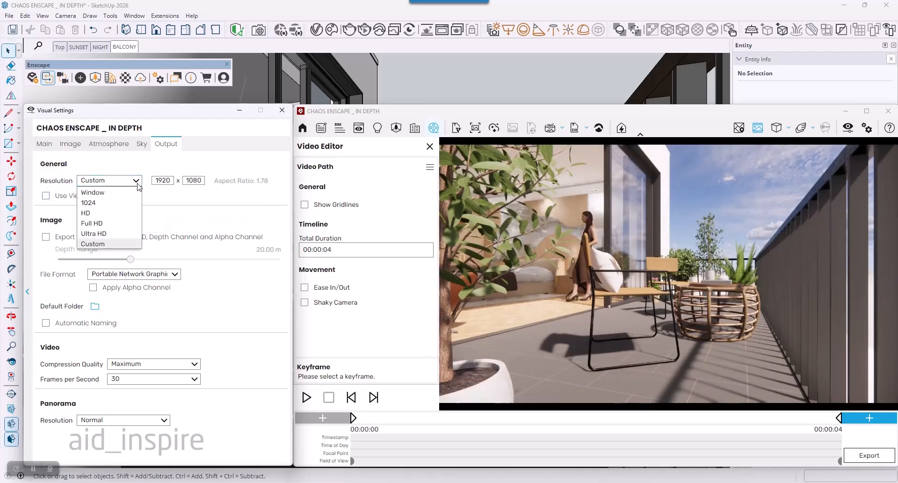
click(109, 236)
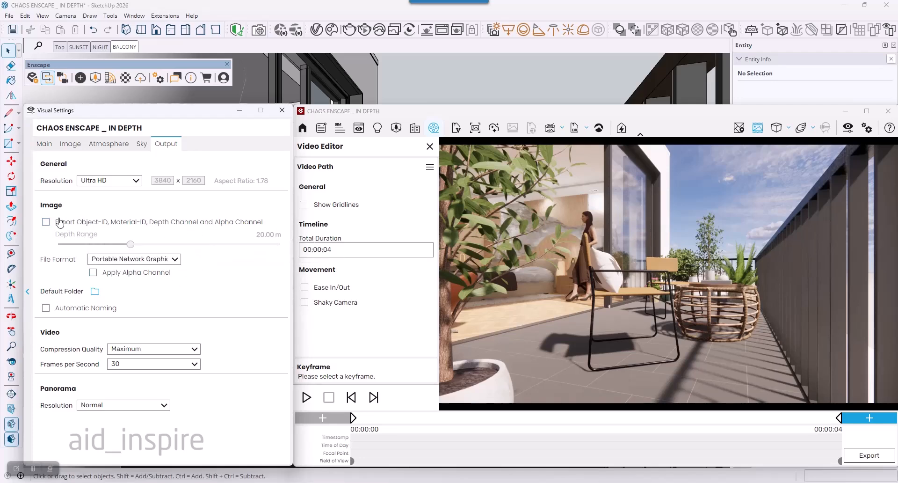
click(46, 222)
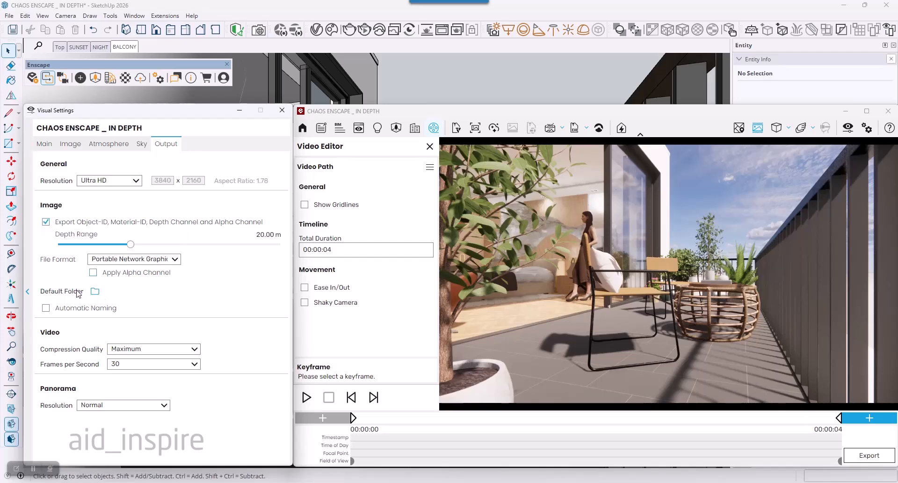
- Examine the default export folder setting and the file formats available for image output
click(95, 291)
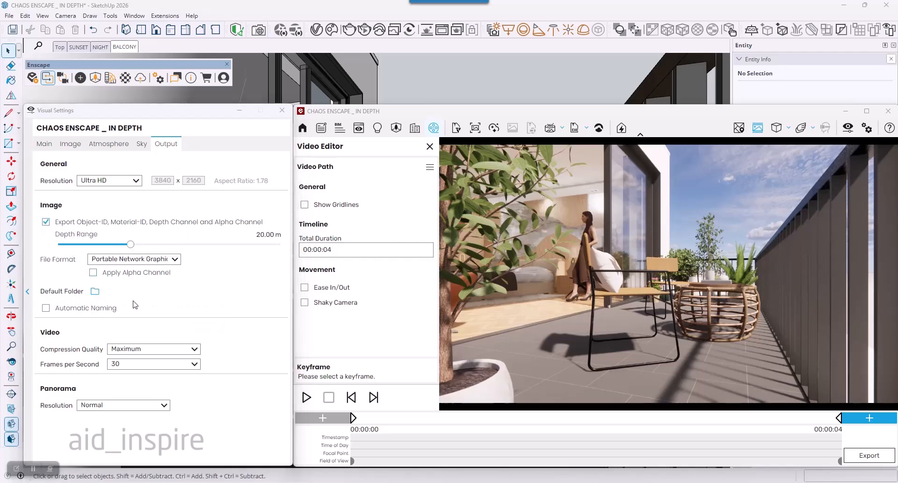
click(574, 124)
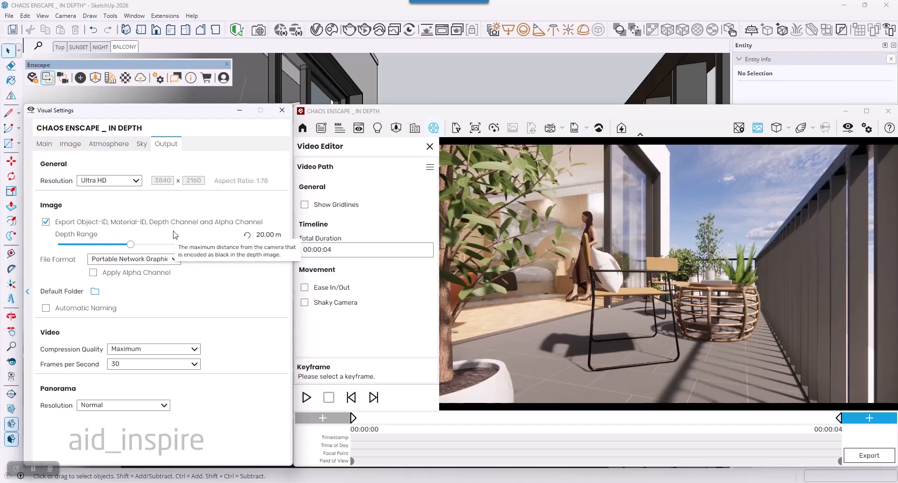
click(125, 260)
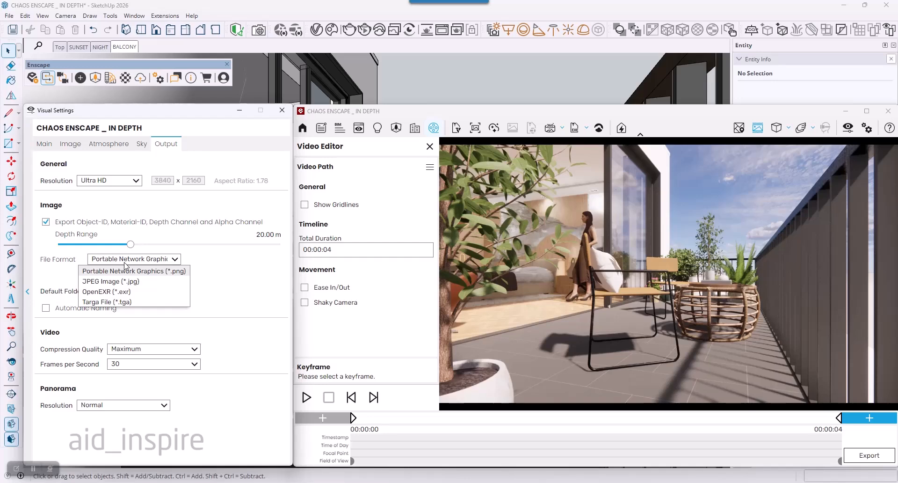
click(216, 266)
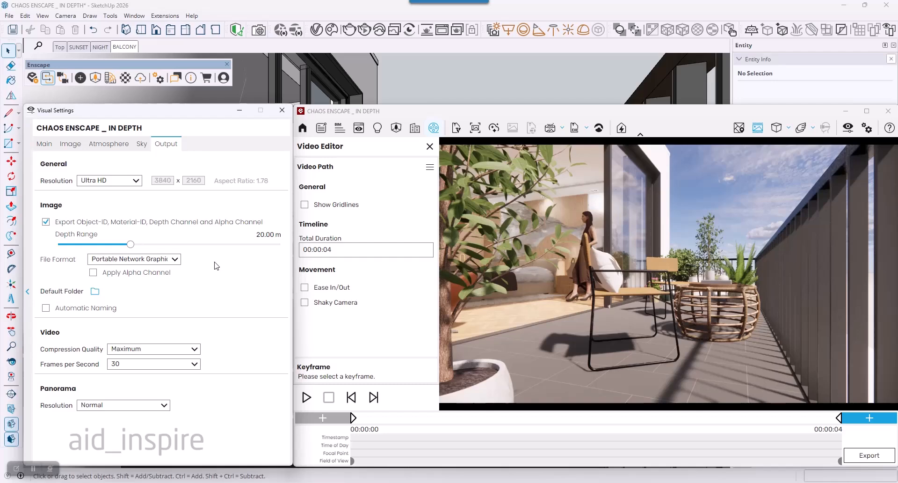
- Examine the automatic naming option and the available panorama resolutions
click(47, 309)
click(90, 405)
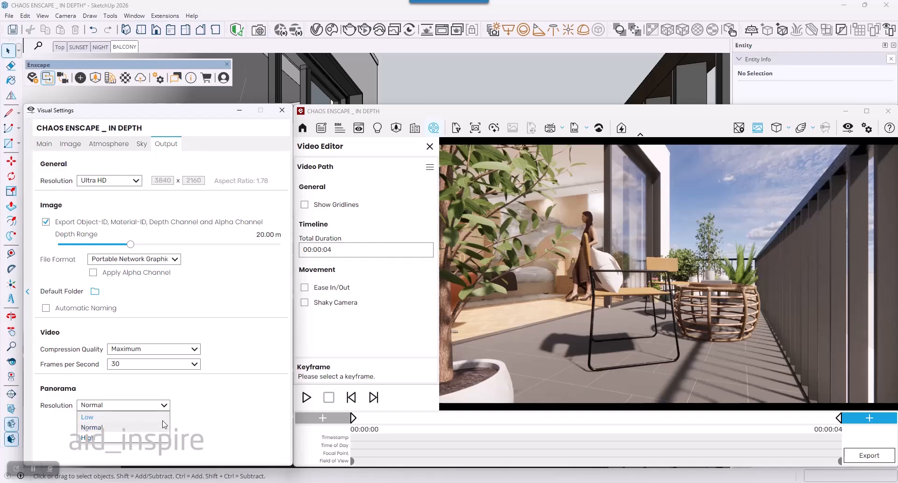
click(177, 416)
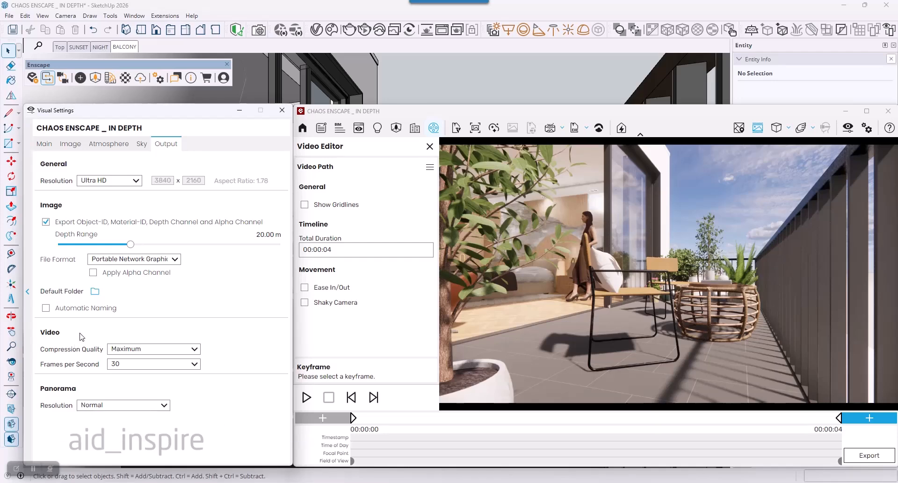
- Examine the compression quality and frames per second choices for video output
click(145, 348)
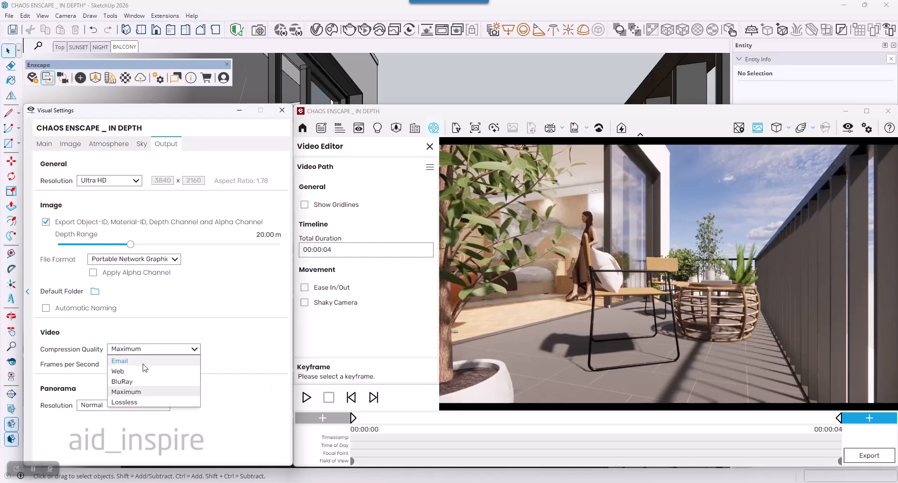
click(249, 342)
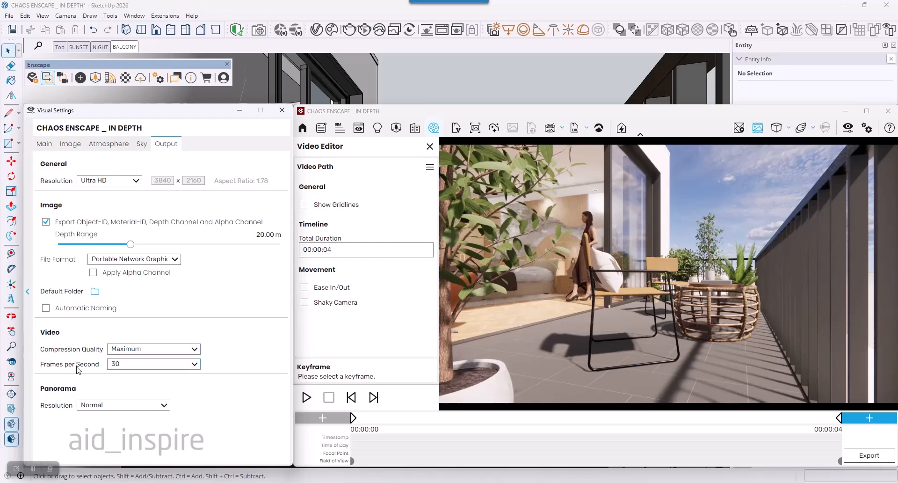
click(167, 364)
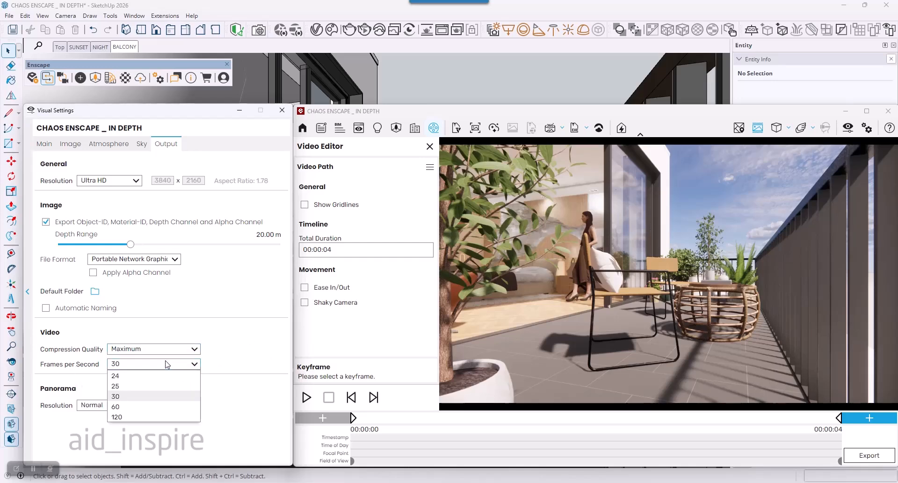
click(254, 365)
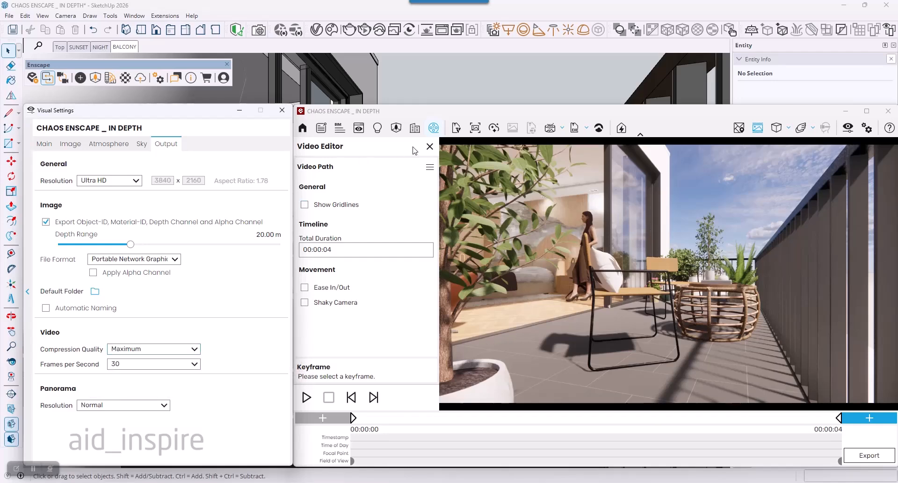
- Open the video export settings and examine their frames per second, compression quality and resolution choices
click(861, 456)
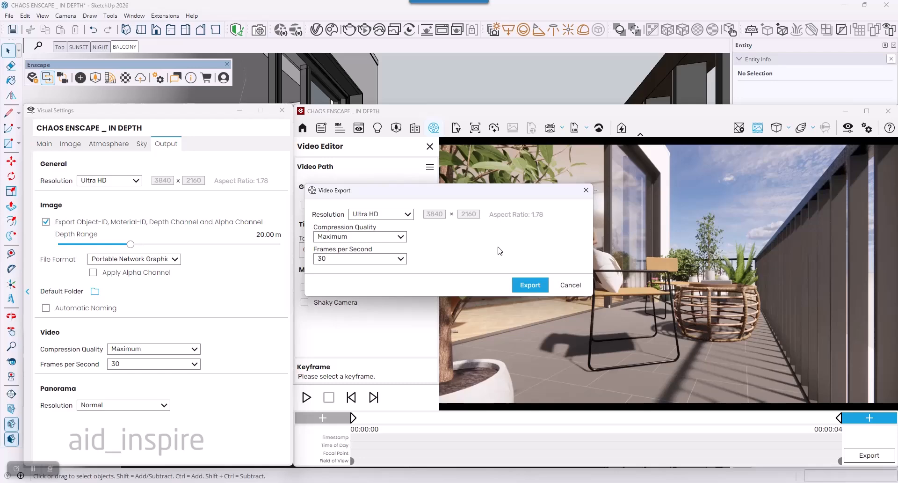
mouse_move(352, 230)
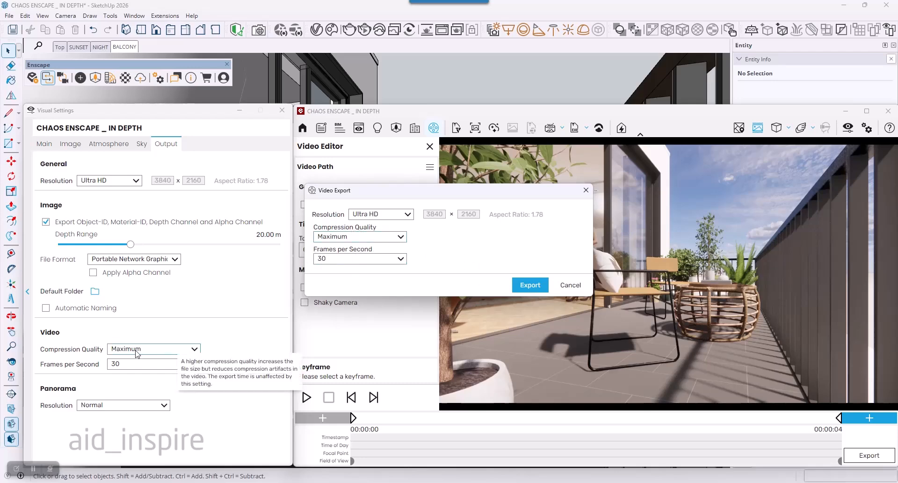
click(401, 259)
click(372, 238)
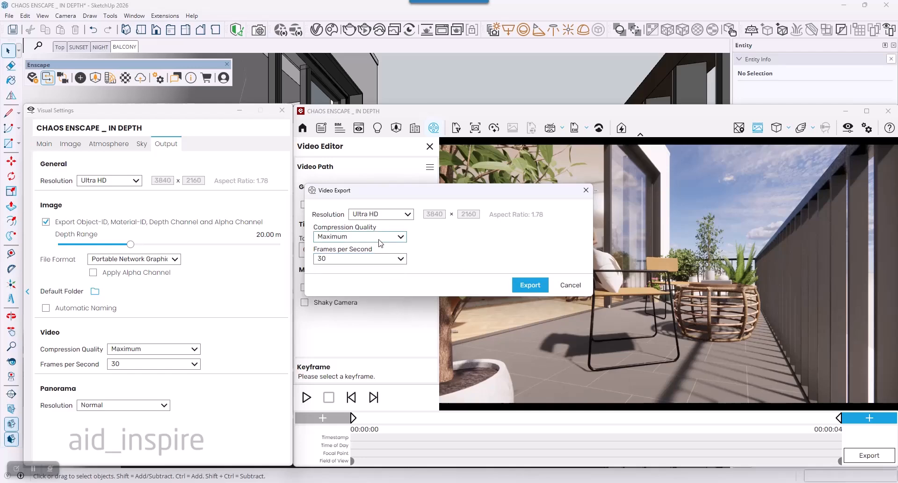
click(371, 238)
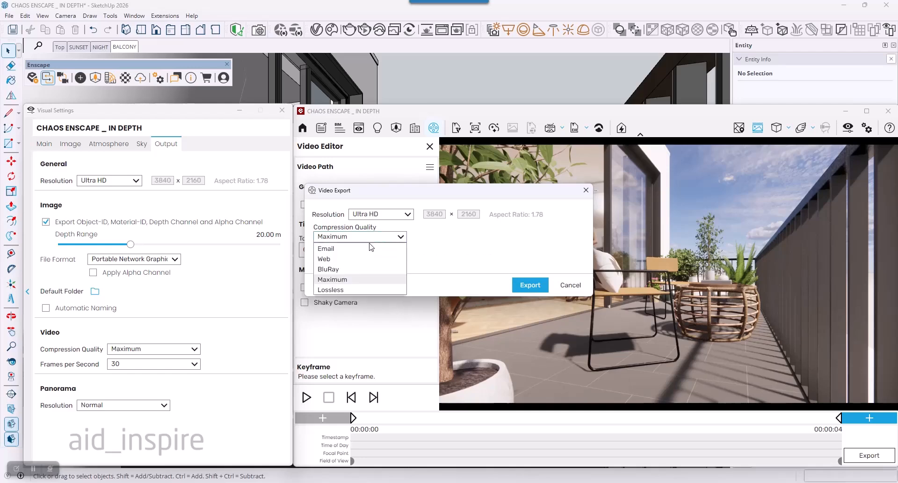
click(496, 245)
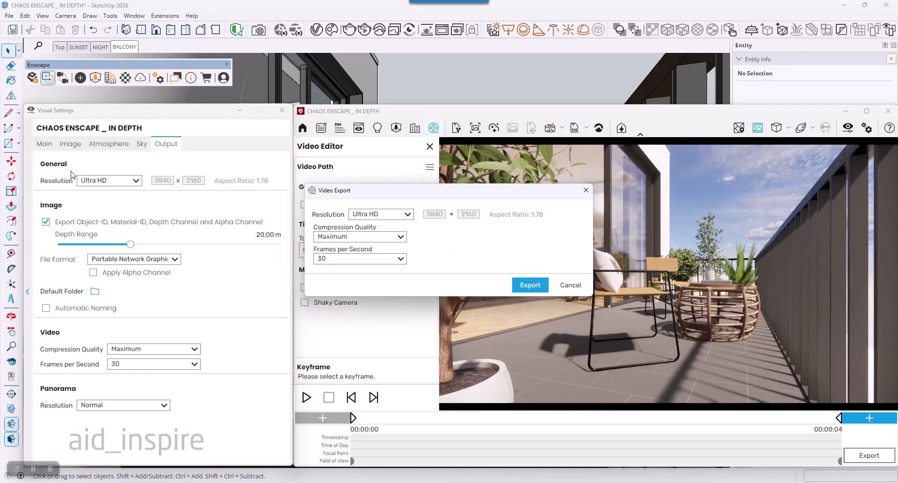
click(393, 215)
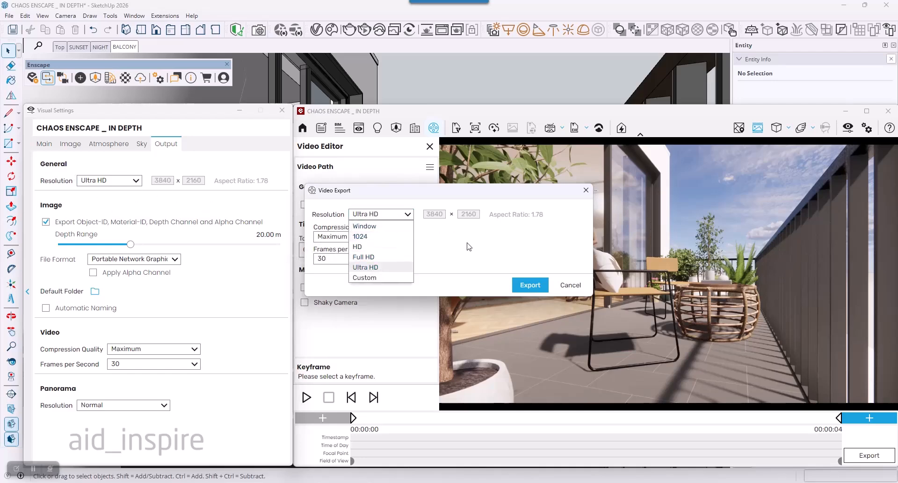